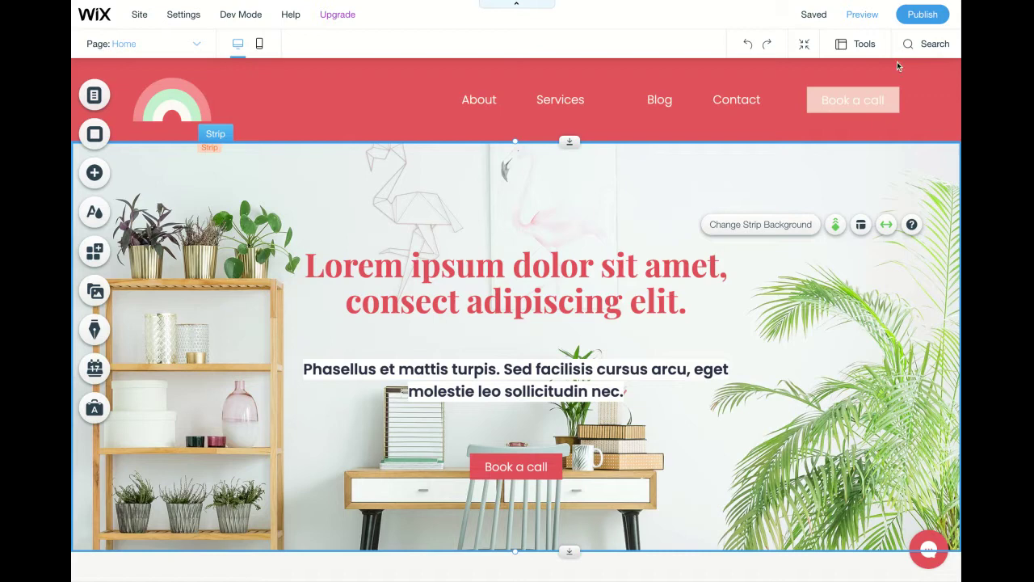
# - Turn on Rulers, Gridlines and Snap to Objects for the page editor
pyautogui.click(856, 48)
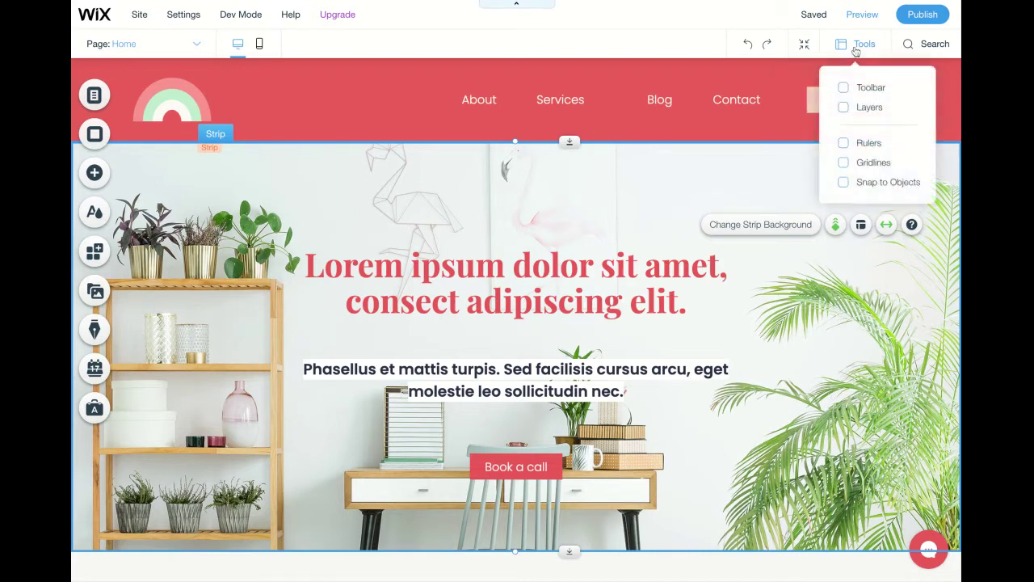
pyautogui.click(844, 145)
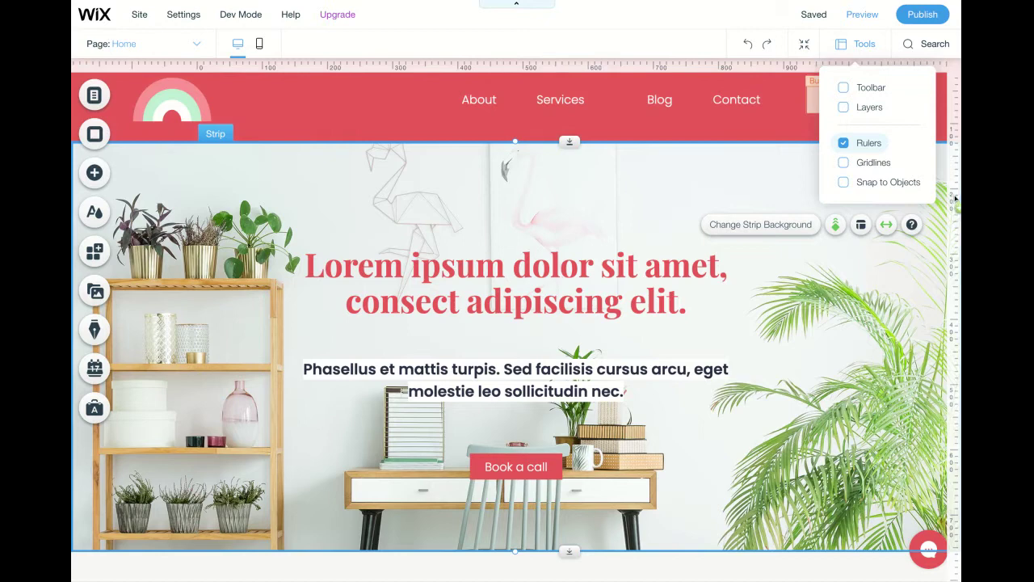
pyautogui.click(842, 164)
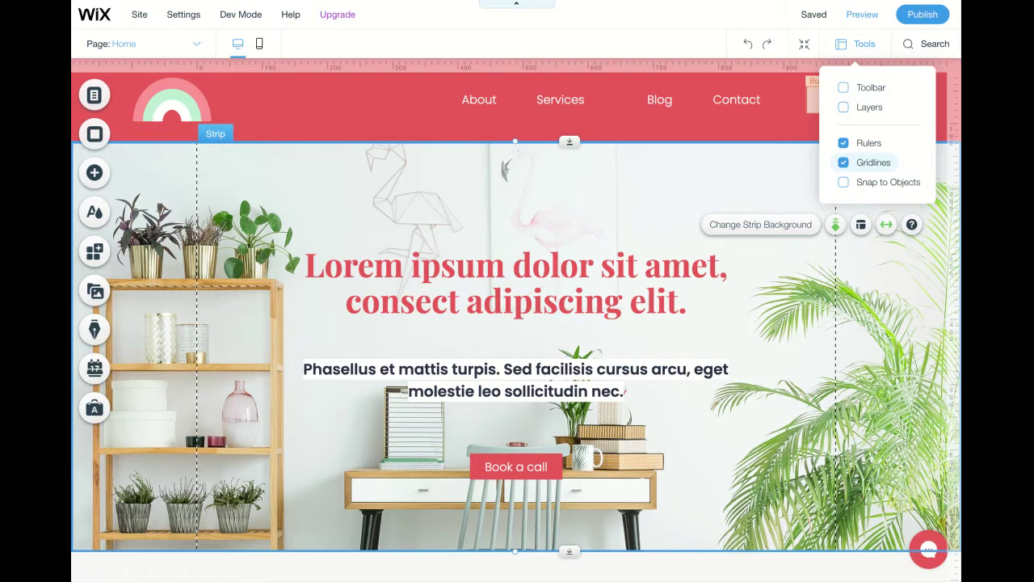
pyautogui.click(843, 183)
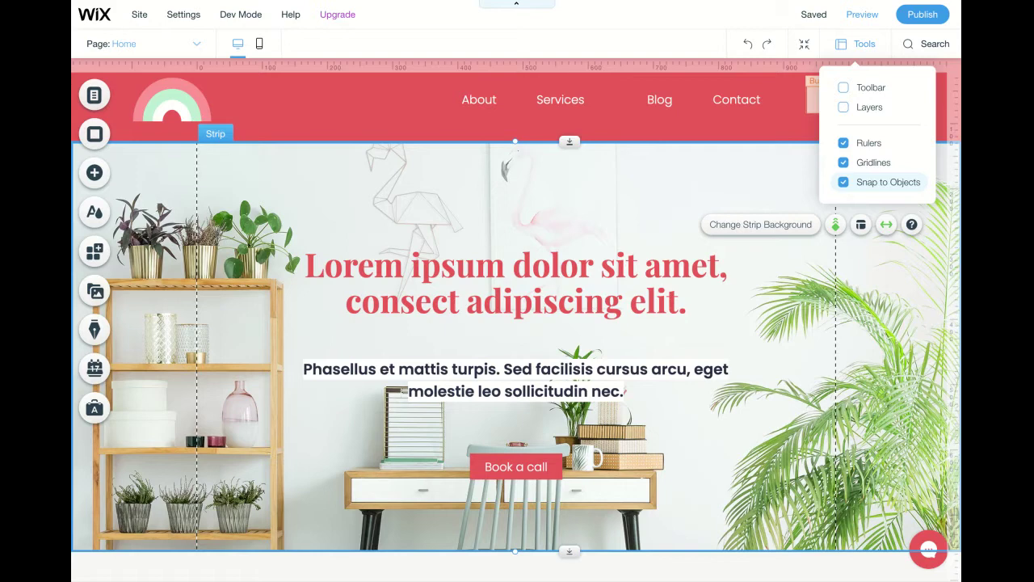
pyautogui.click(858, 287)
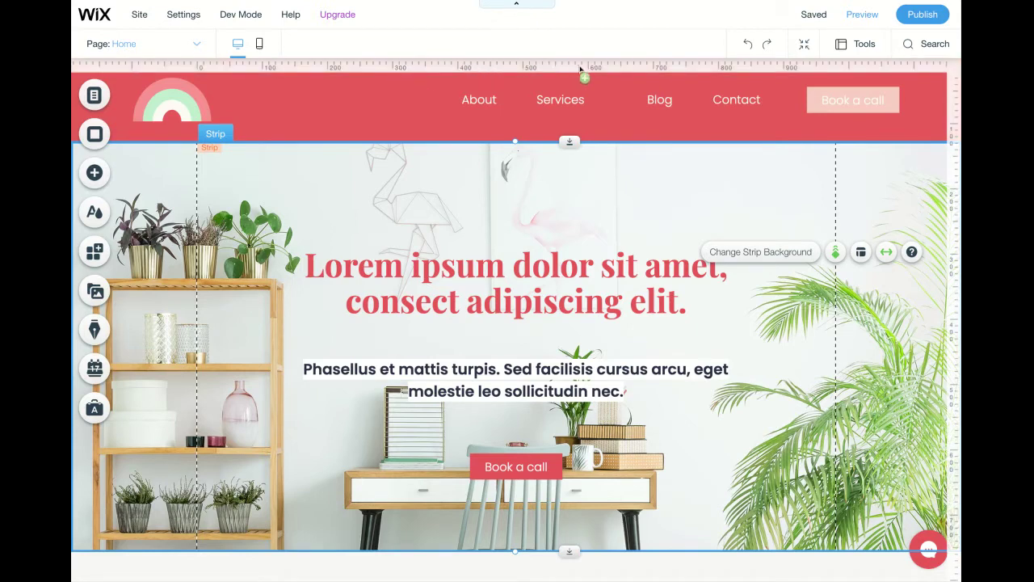
# - Add a vertical ruler guide near the page's middle and set its position to 490 px
pyautogui.click(494, 70)
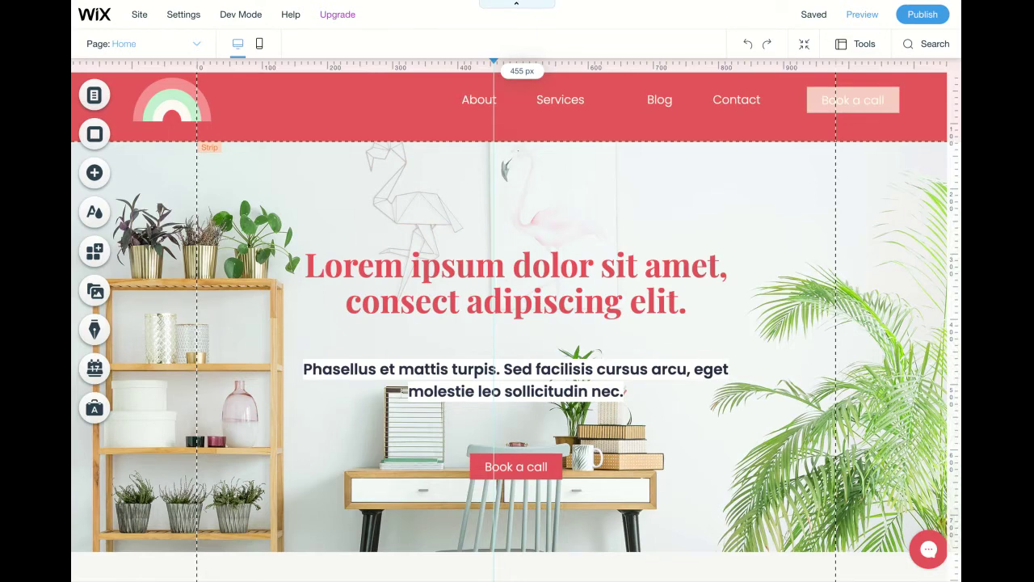
pyautogui.moveTo(494, 61)
pyautogui.mouseDown()
pyautogui.moveTo(520, 60)
pyautogui.moveTo(503, 60)
pyautogui.mouseUp()
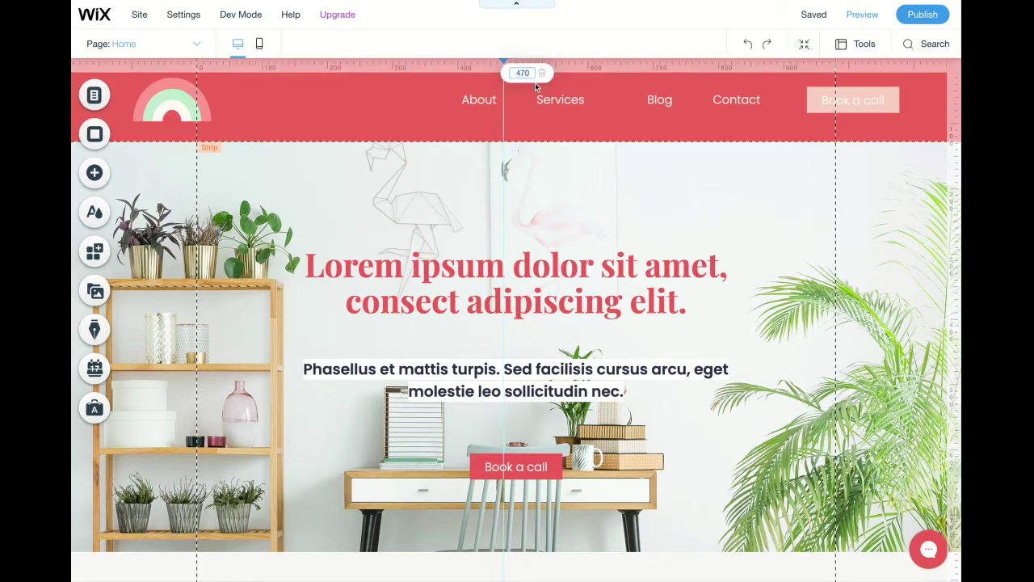
pyautogui.write('490')
pyautogui.press('Return')
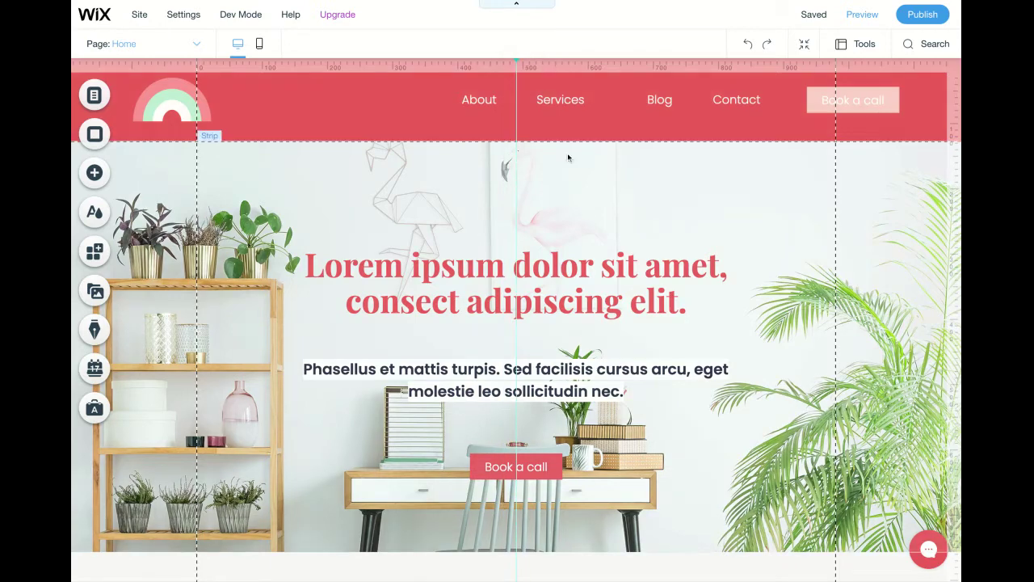
# - Place a vertical ruler guide on the right gridline at 980 px and delete it
pyautogui.click(835, 65)
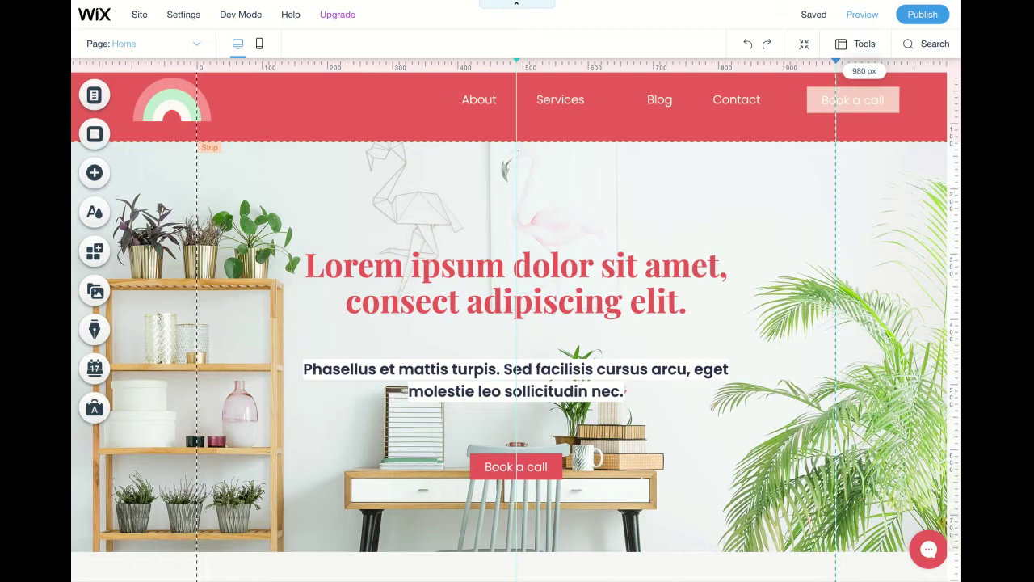
pyautogui.moveTo(864, 73)
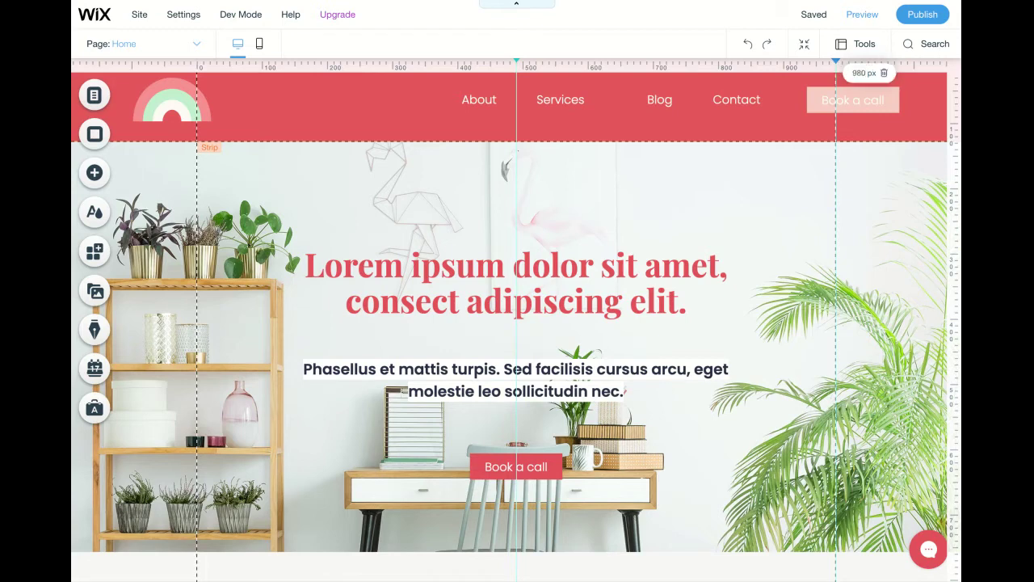
pyautogui.click(886, 74)
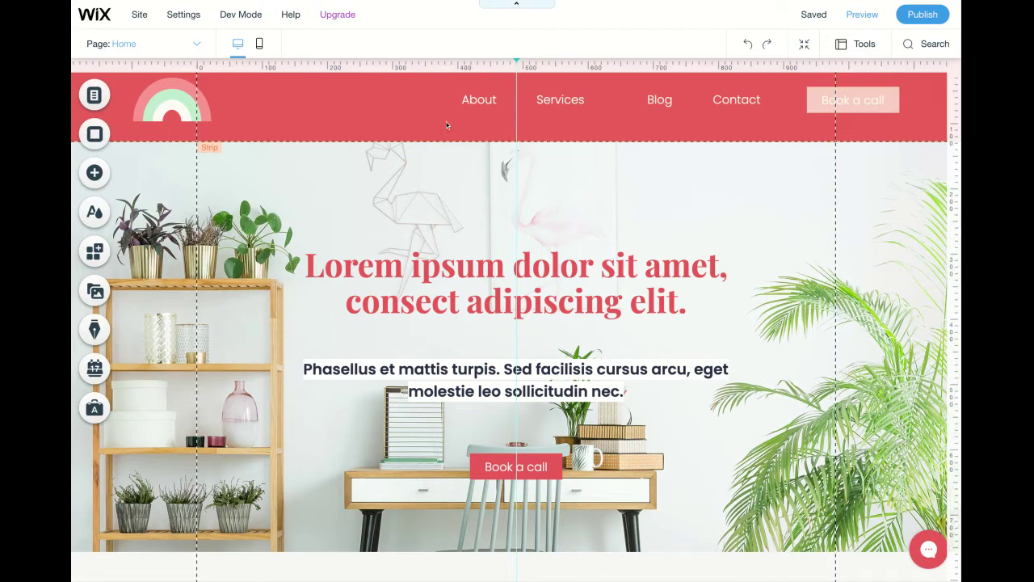
# - Move the "Lorem ipsum dolor sit amet" hero heading slightly down, centered on the middle vertical guide
pyautogui.scroll(-3, 530, 260)
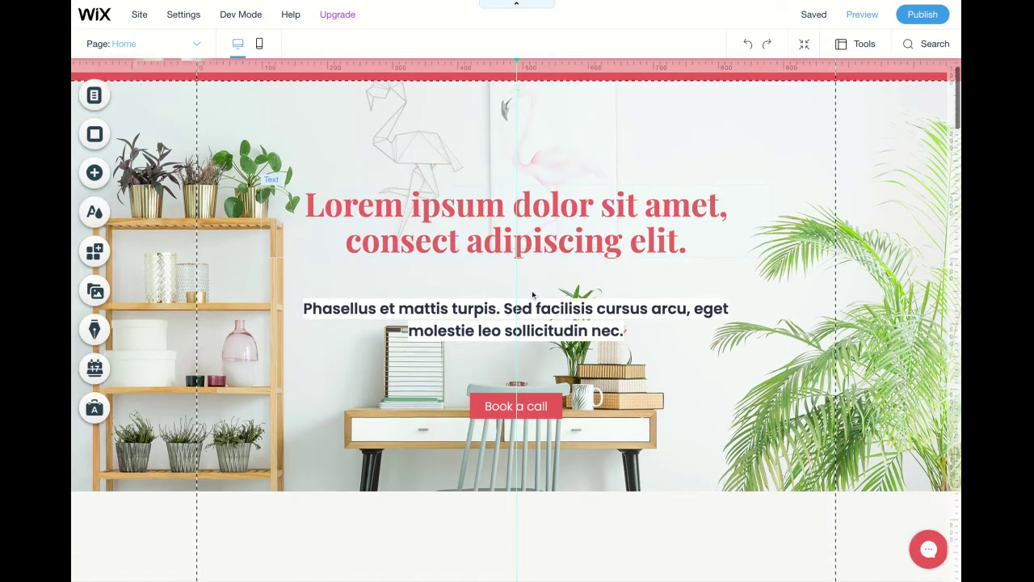
pyautogui.scroll(2, 521, 263)
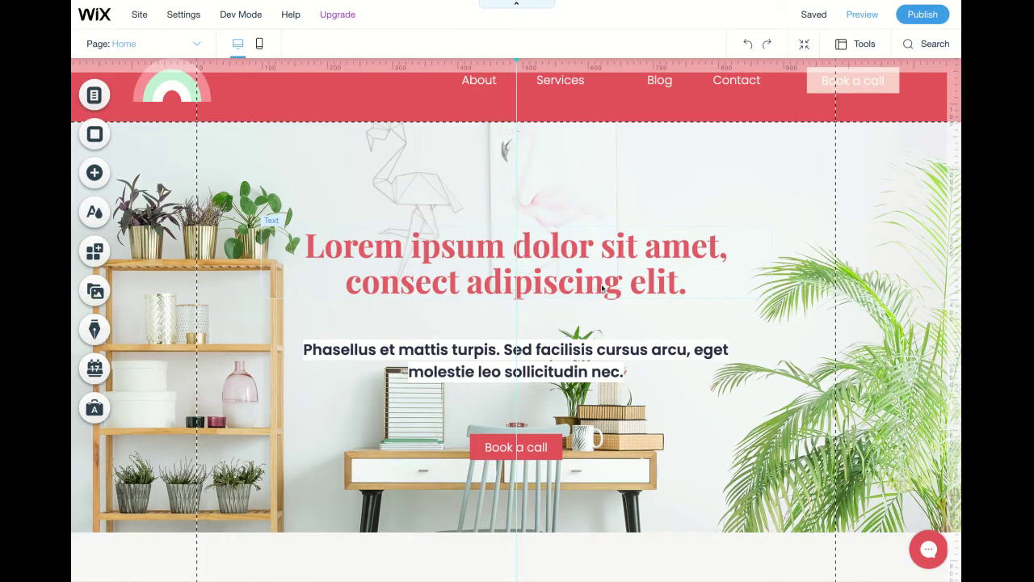
pyautogui.click(533, 283)
pyautogui.moveTo(560, 276)
pyautogui.mouseDown()
pyautogui.moveTo(632, 278)
pyautogui.moveTo(541, 278)
pyautogui.mouseUp()
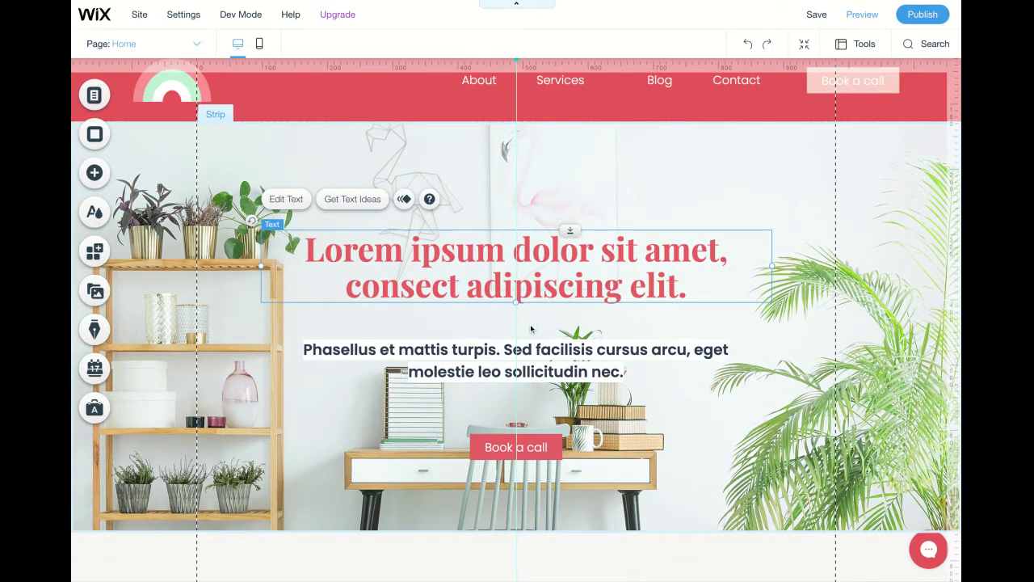
# - Move the hero's "Book a call" button slightly up, centered on the middle vertical guide
pyautogui.scroll(-1, 542, 327)
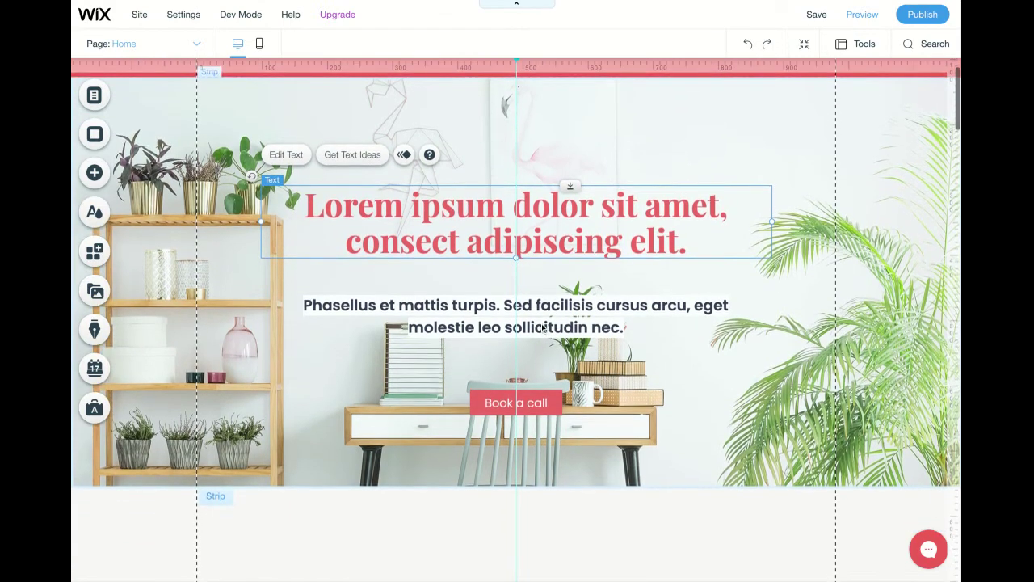
pyautogui.click(537, 412)
pyautogui.moveTo(537, 411); pyautogui.dragTo(529, 390)
pyautogui.scroll(-1, 547, 392)
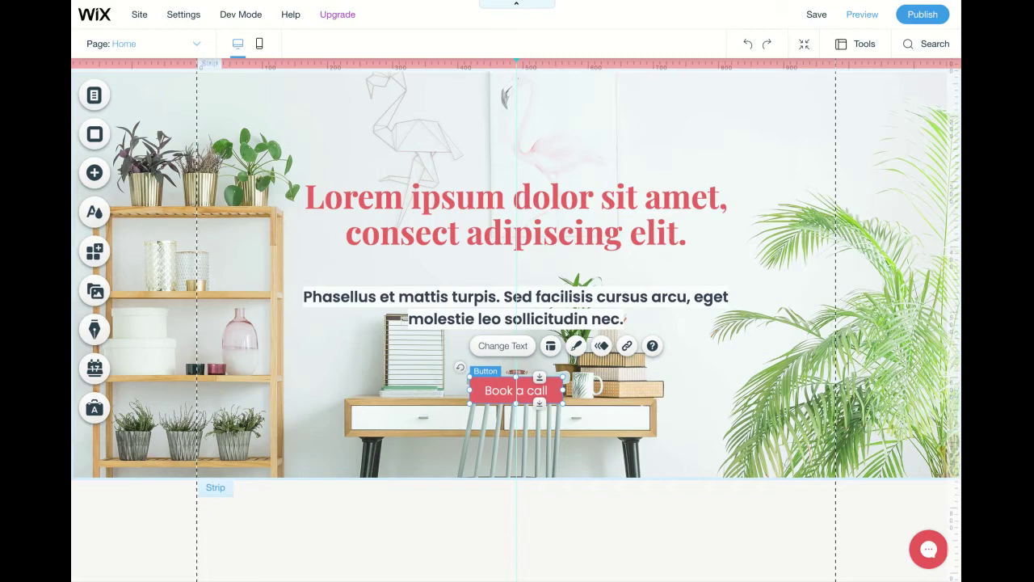
pyautogui.scroll(1, 648, 390)
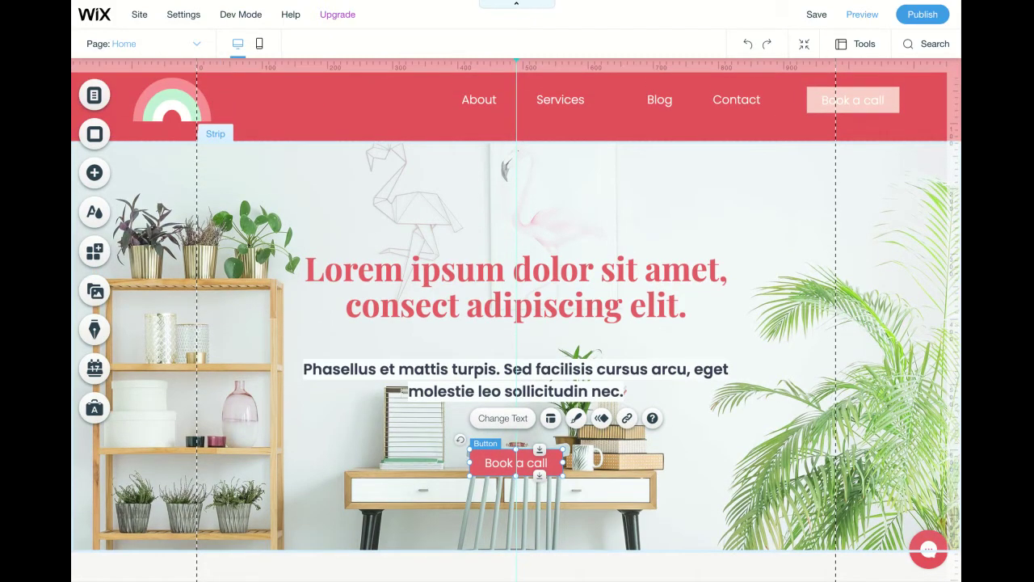
# - Add a second vertical guide at about 96 px, aligned with the left edge of the portrait image in the about section
pyautogui.scroll(-12, 516, 323)
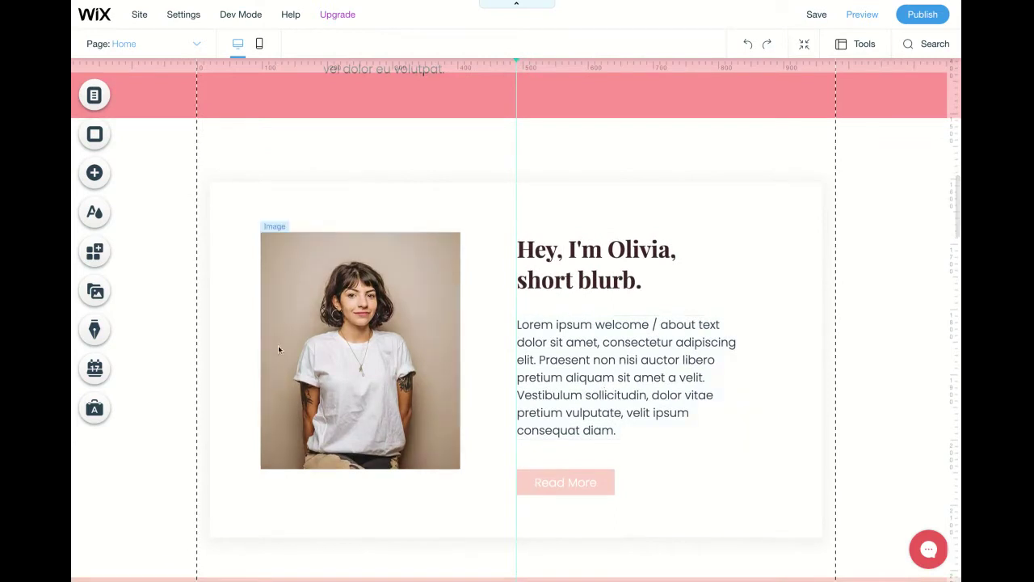
pyautogui.scroll(-3, 278, 345)
pyautogui.scroll(-2, 278, 211)
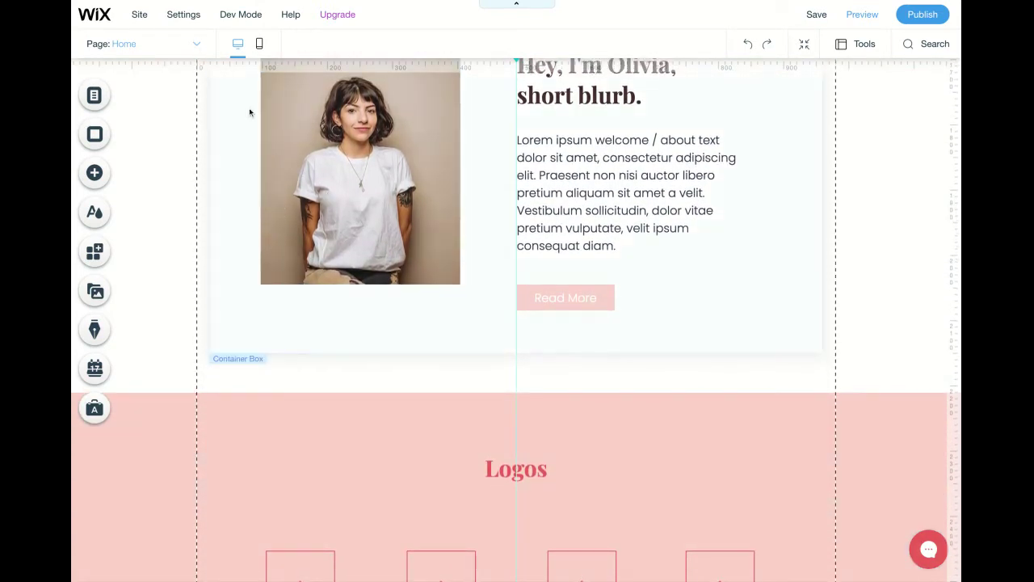
pyautogui.click(258, 67)
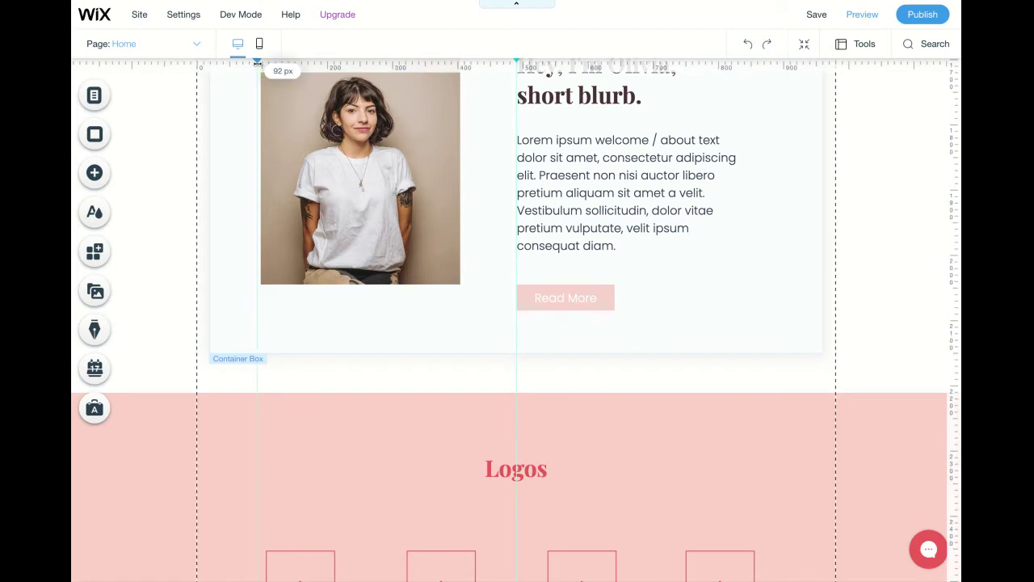
pyautogui.moveTo(258, 64); pyautogui.dragTo(254, 64)
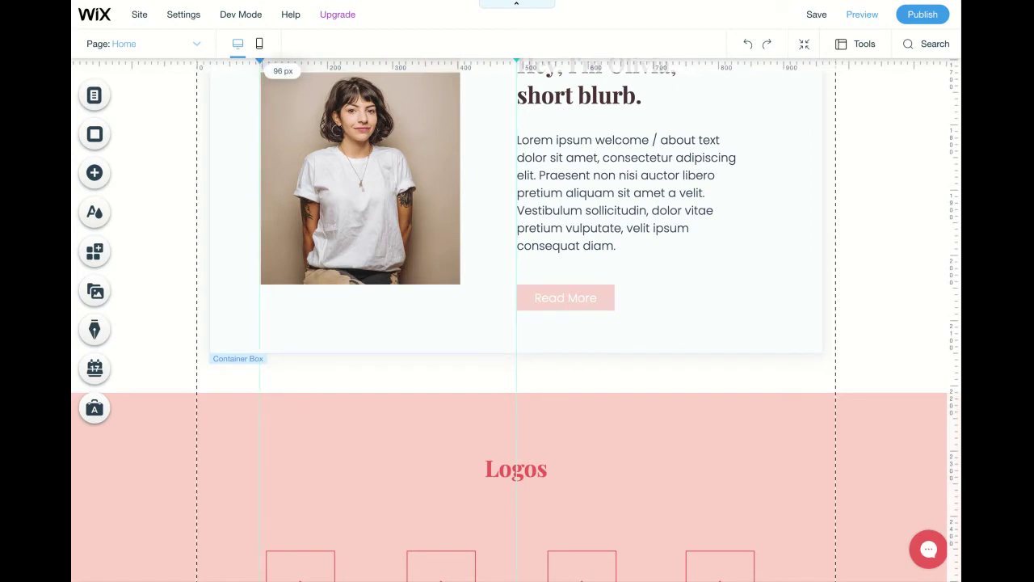
# - Examine how the logo row and hero section line up with the vertical guides and gridlines
pyautogui.scroll(-2, 271, 191)
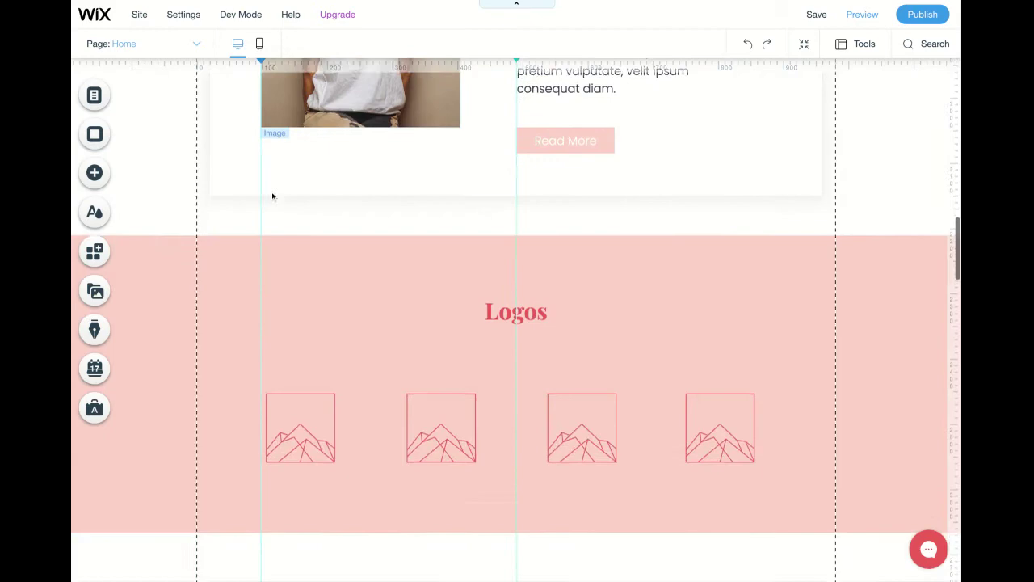
pyautogui.scroll(5, 272, 191)
pyautogui.scroll(10, 272, 192)
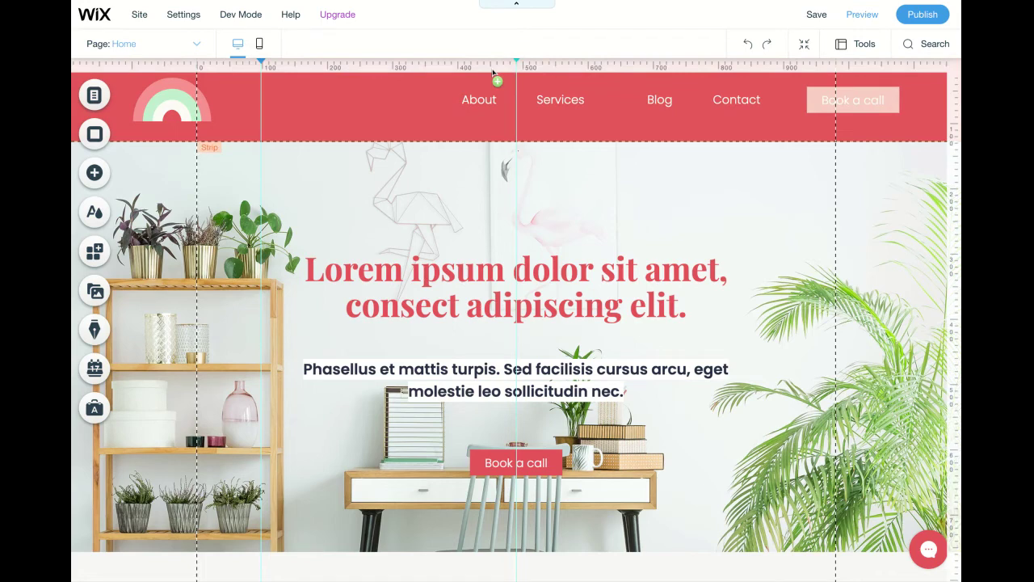
pyautogui.scroll(-1, 447, 174)
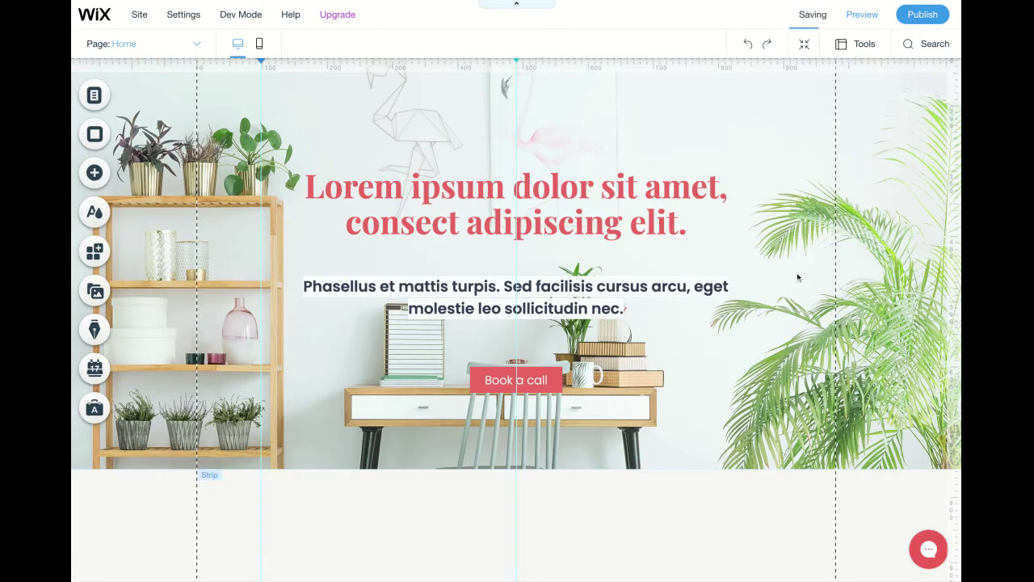
pyautogui.scroll(-2, 798, 277)
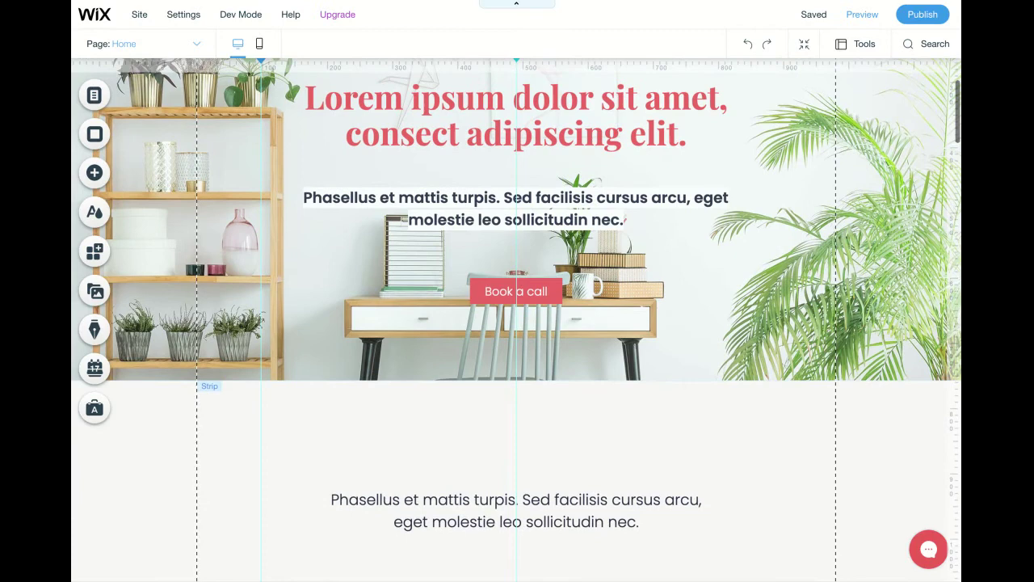
pyautogui.scroll(-1, 517, 319)
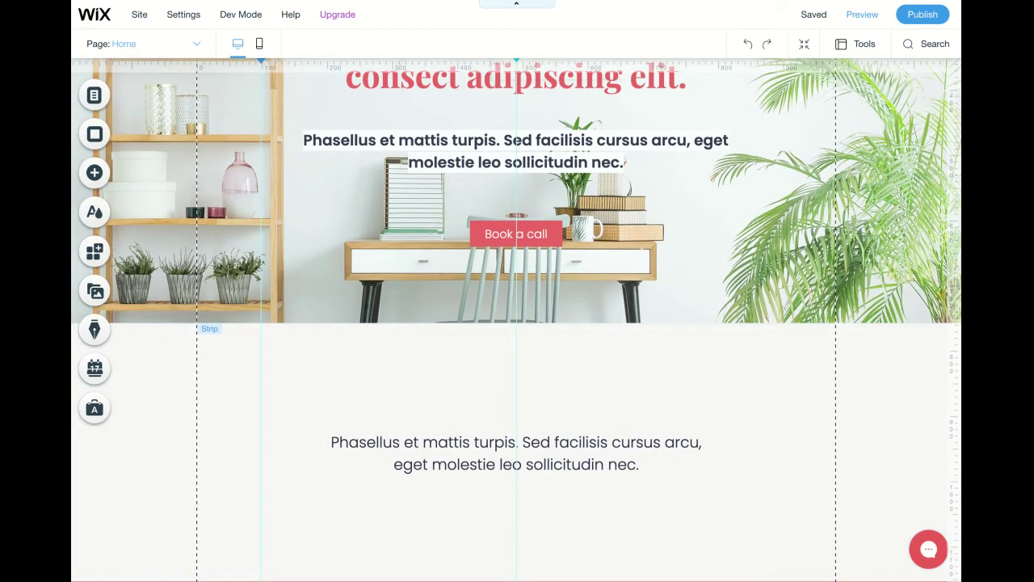
pyautogui.scroll(2, 792, 216)
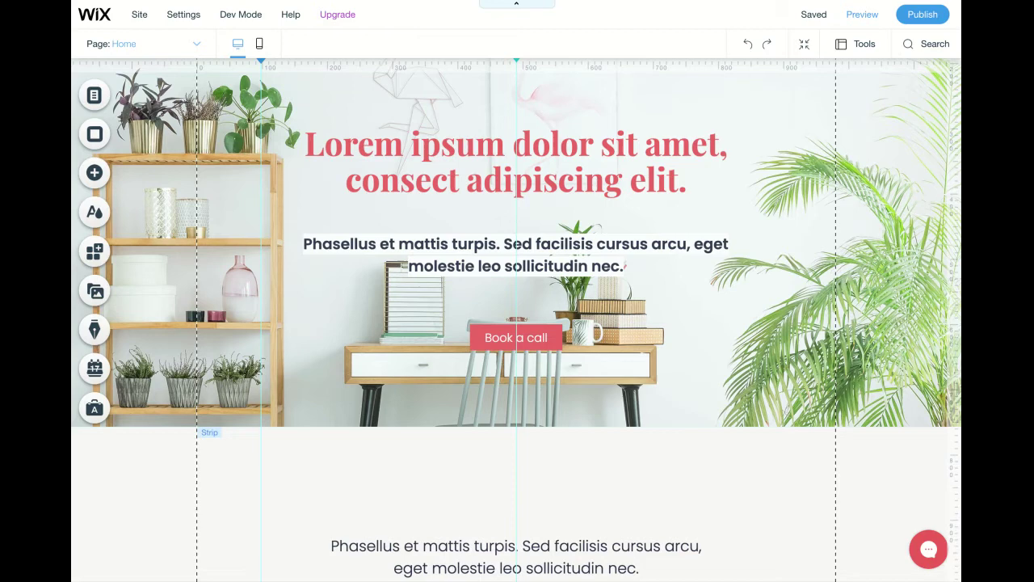
pyautogui.scroll(-1, 700, 311)
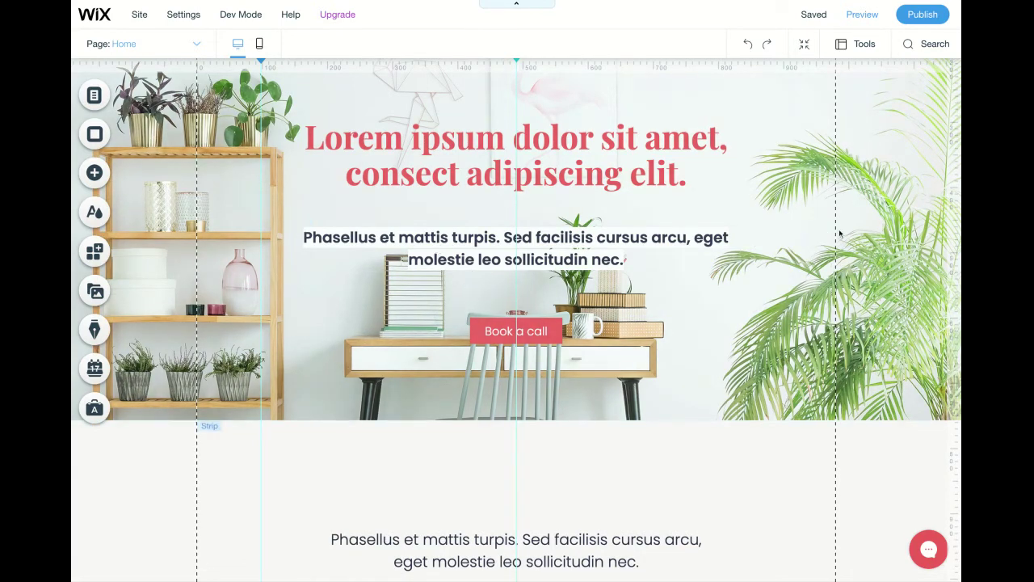
# - Move the paragraph below the hero left across the gridline, and snap it back centered on the middle guide
pyautogui.scroll(-5, 737, 330)
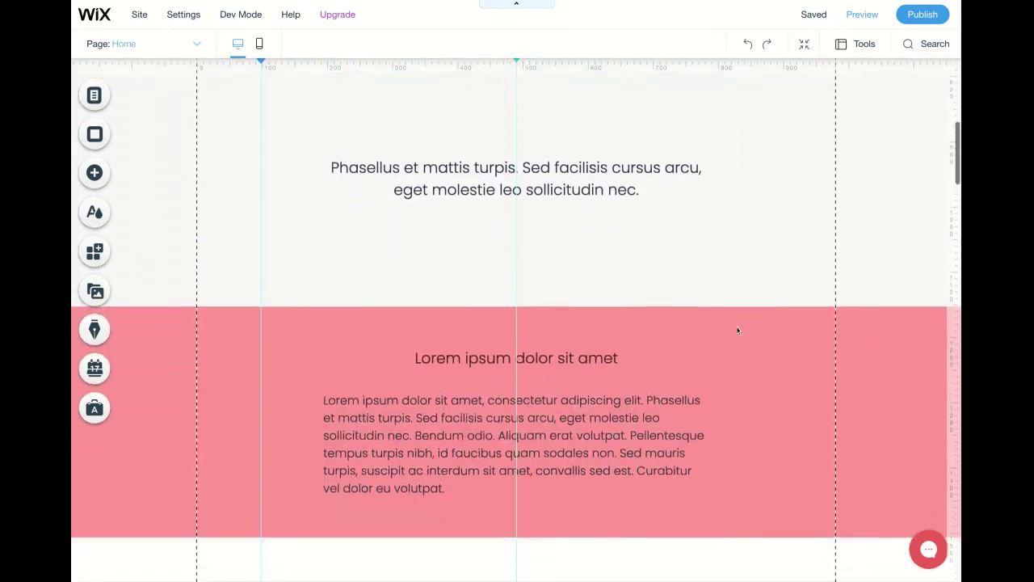
pyautogui.click(530, 187)
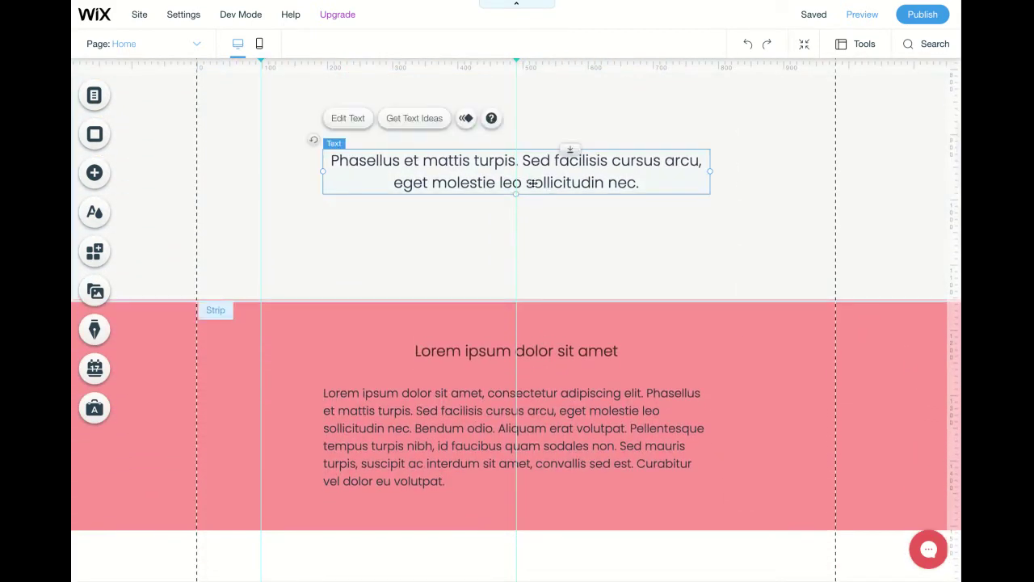
pyautogui.moveTo(532, 182); pyautogui.dragTo(368, 175)
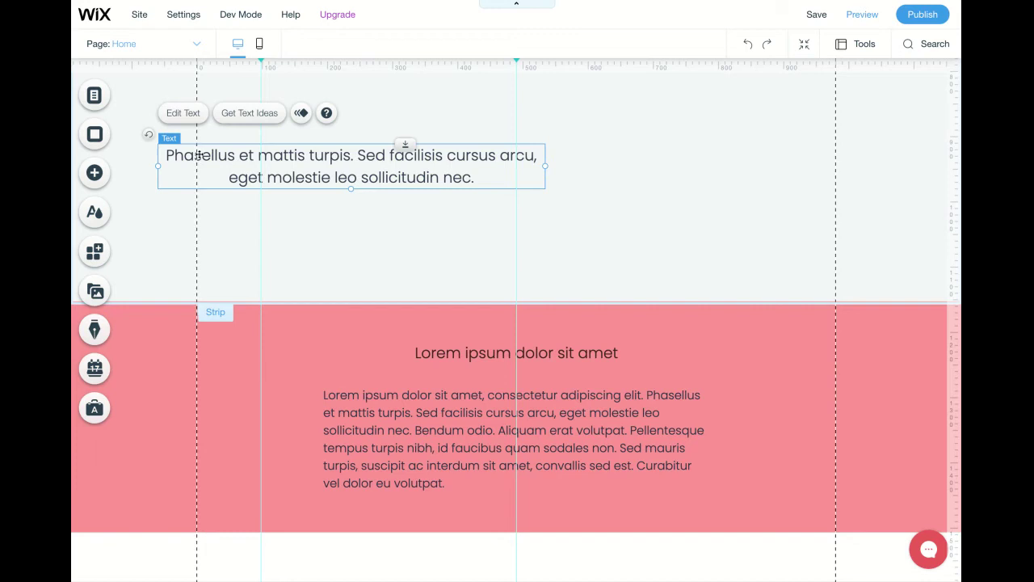
pyautogui.moveTo(199, 156); pyautogui.dragTo(268, 165)
pyautogui.moveTo(406, 177); pyautogui.dragTo(407, 177)
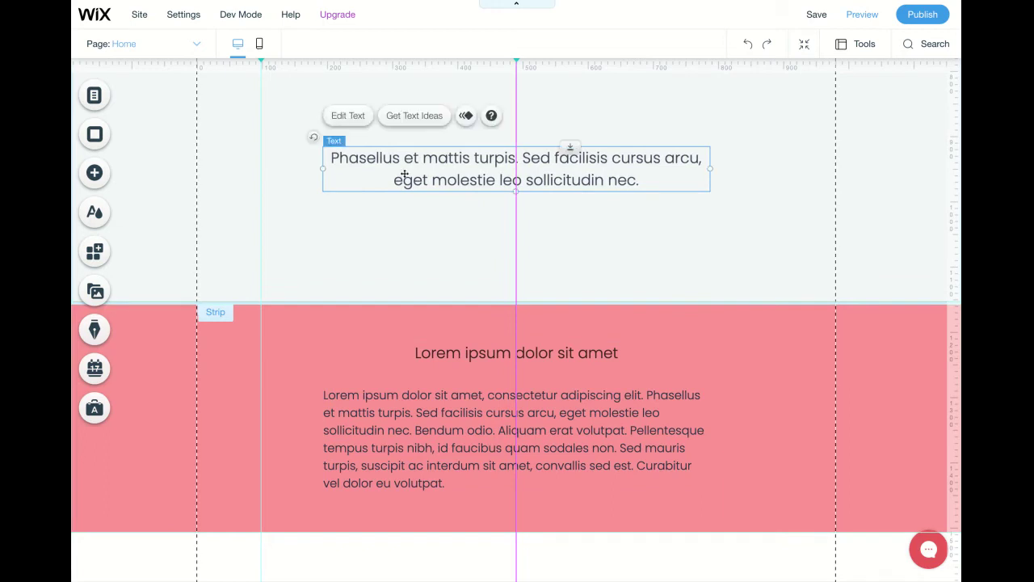
# - Move the rainbow vector art in the footer slightly up, centered on the middle vertical guide
pyautogui.scroll(-2, 818, 269)
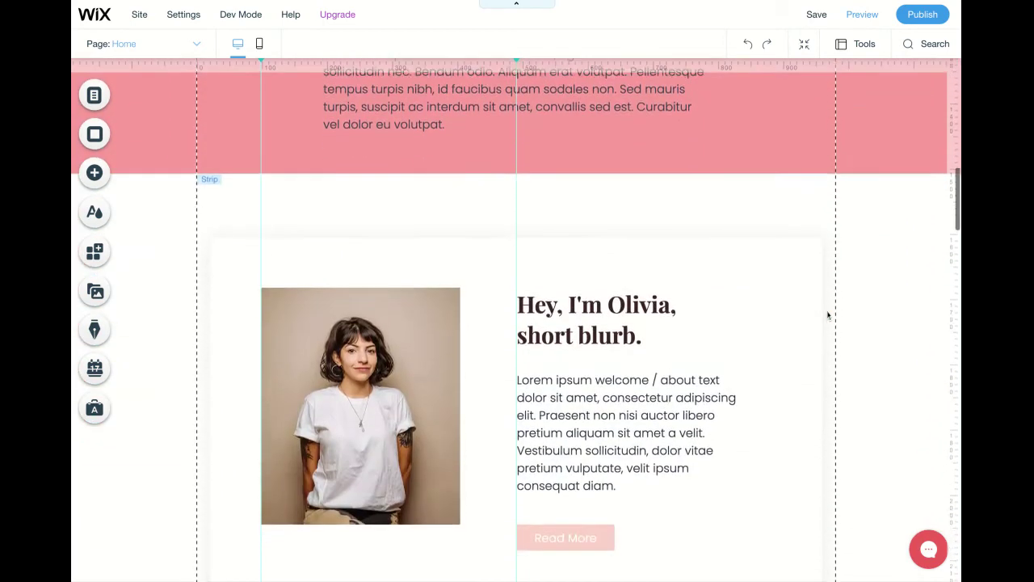
pyautogui.scroll(-1, 828, 315)
pyautogui.scroll(-3, 727, 348)
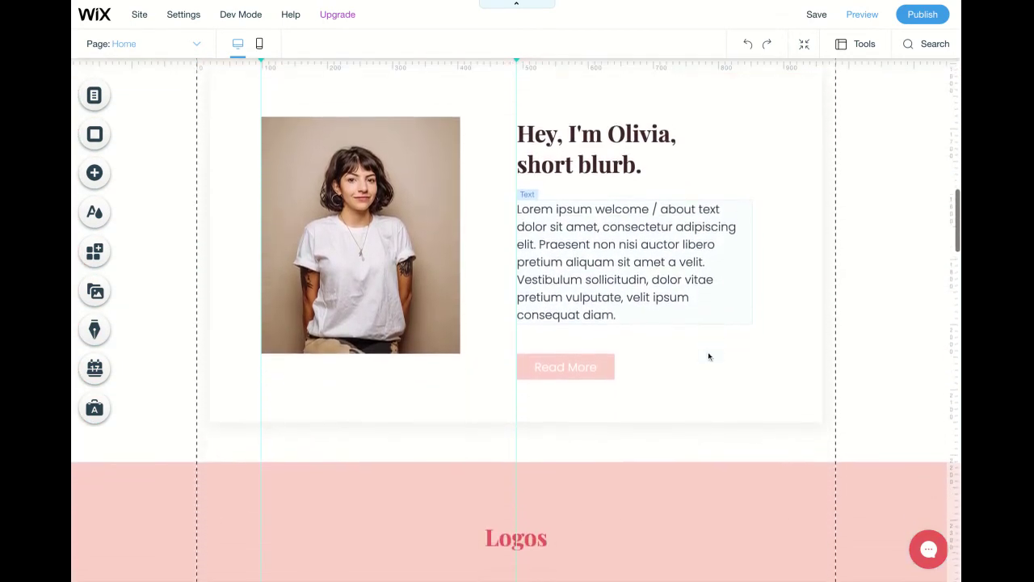
pyautogui.scroll(-7, 708, 355)
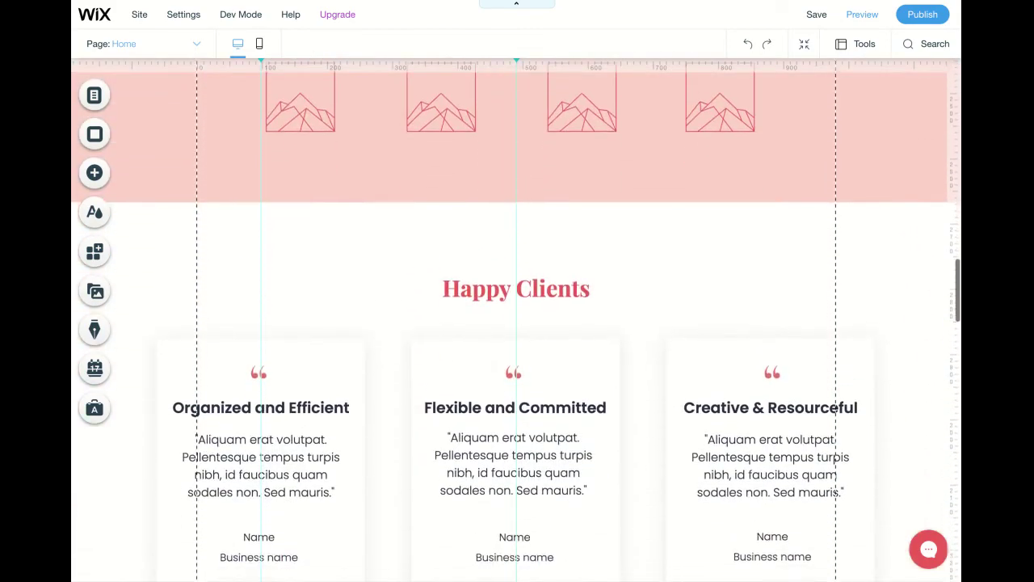
pyautogui.scroll(-10, 516, 323)
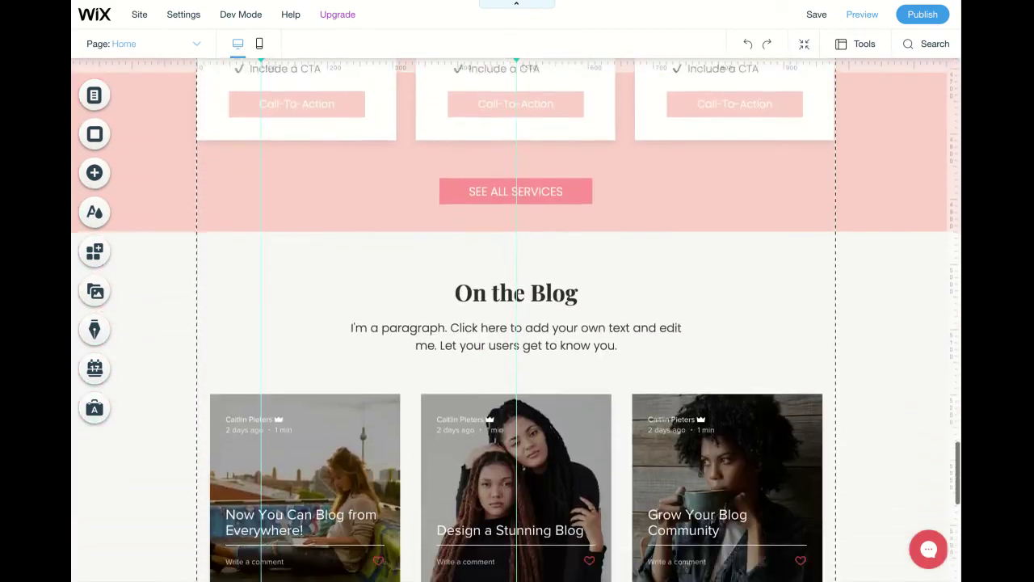
pyautogui.scroll(-10, 516, 323)
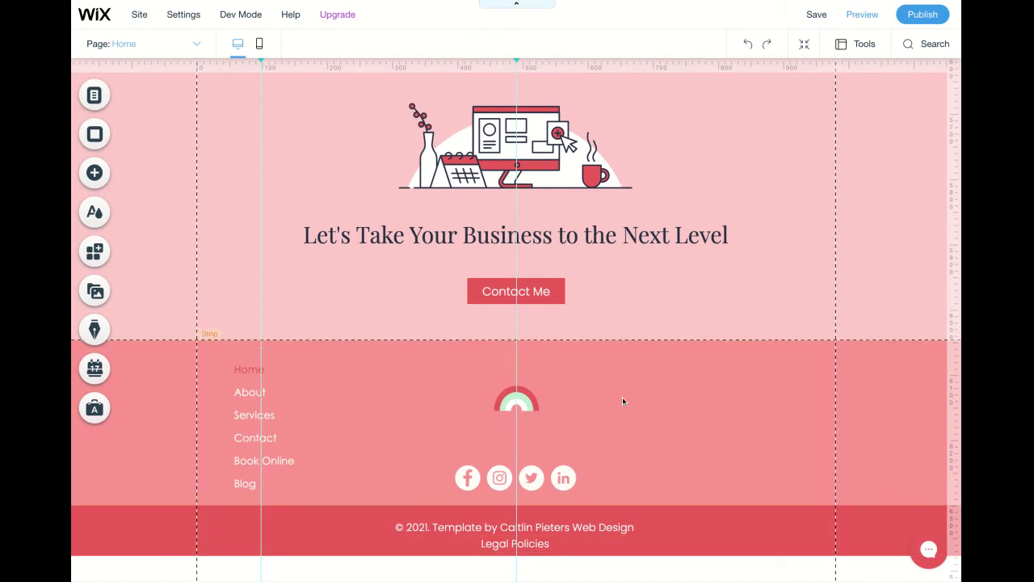
pyautogui.click(519, 402)
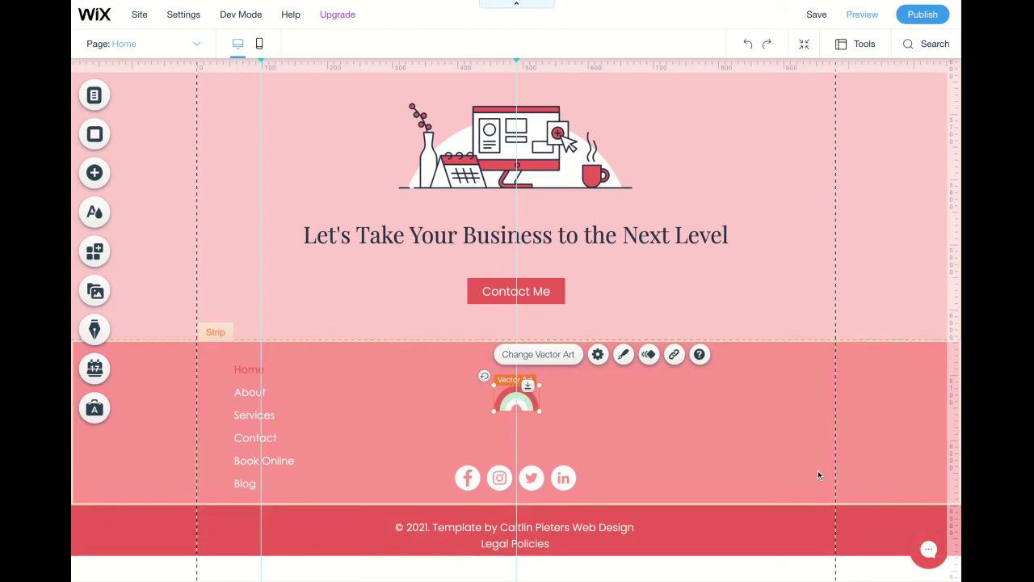
pyautogui.moveTo(519, 398)
pyautogui.mouseDown()
pyautogui.moveTo(858, 400)
pyautogui.moveTo(516, 395)
pyautogui.mouseUp()
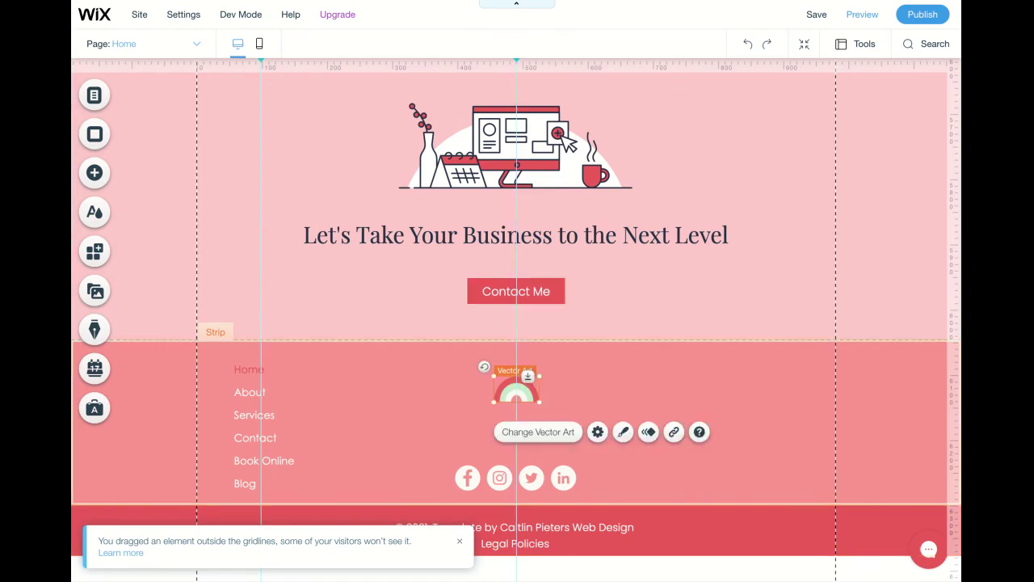